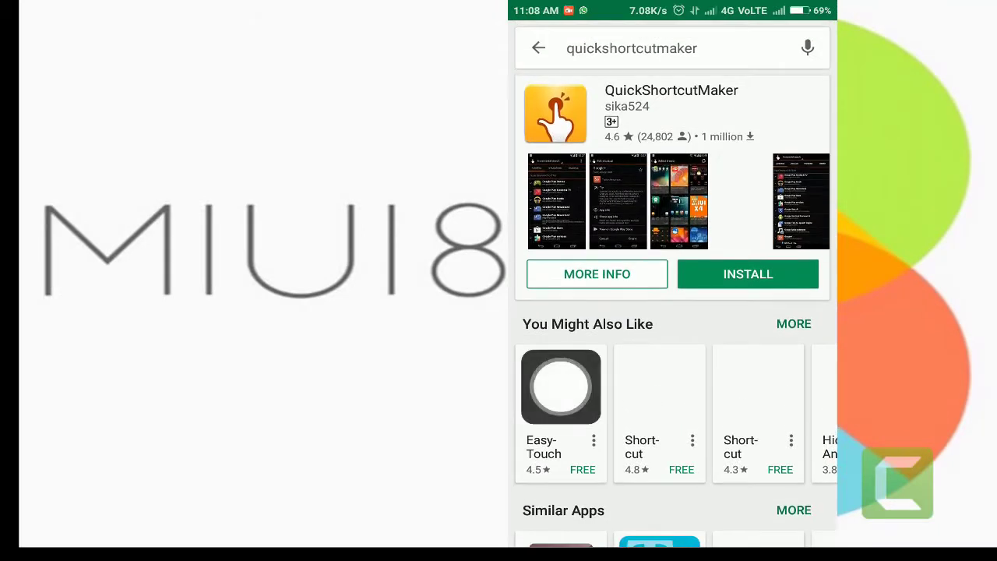
Step: Install QuickShortcutMaker by sika524 from the Play Store, accepting its permission request
click(745, 273)
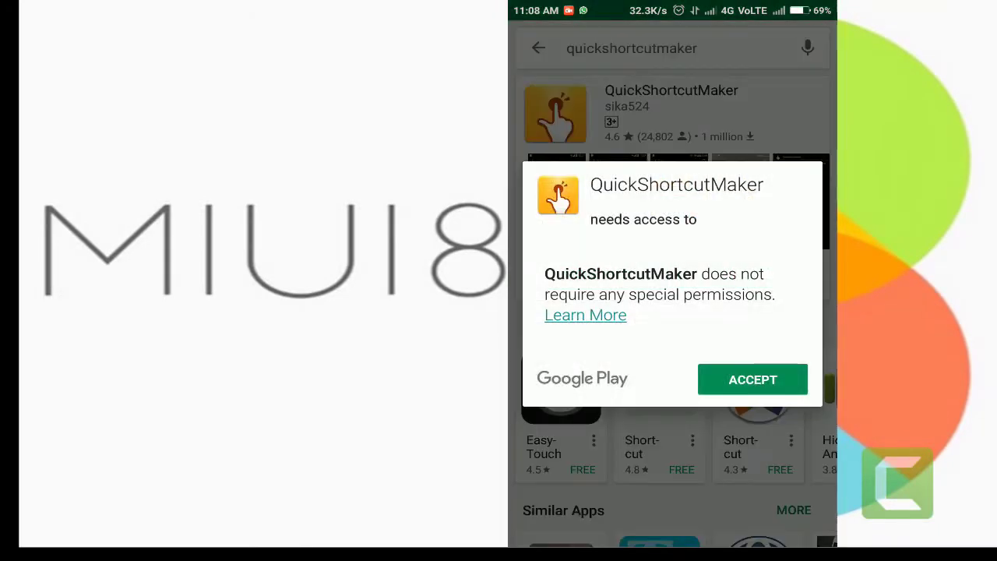
click(752, 379)
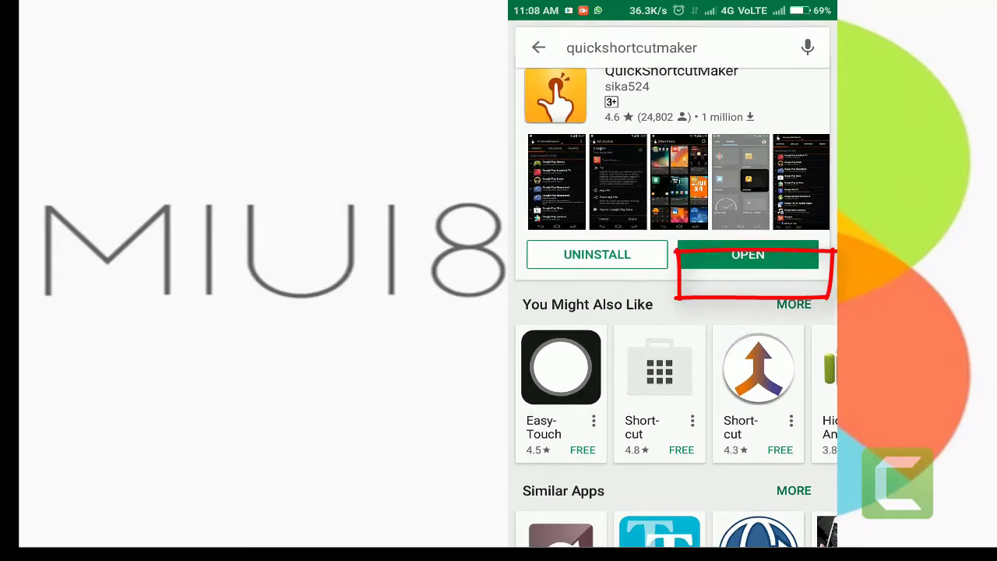
Step: Launch QuickShortcutMaker and scroll its Activities list to the two Settings packages
click(755, 259)
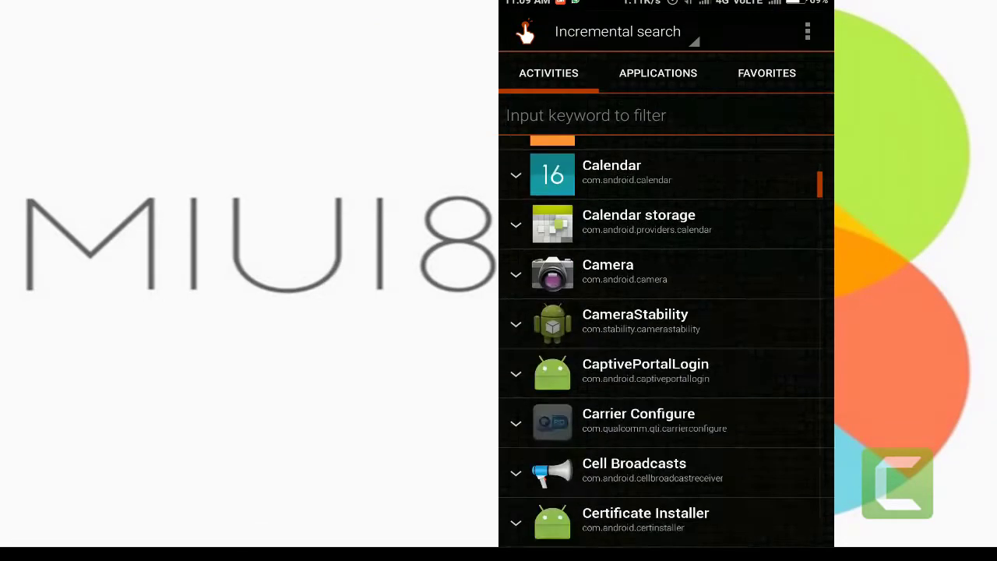
mouse_move(777, 400)
mouse_down()
mouse_move(756, 470)
mouse_move(771, 324)
mouse_move(763, 425)
mouse_up()
drag(748, 367, 753, 448)
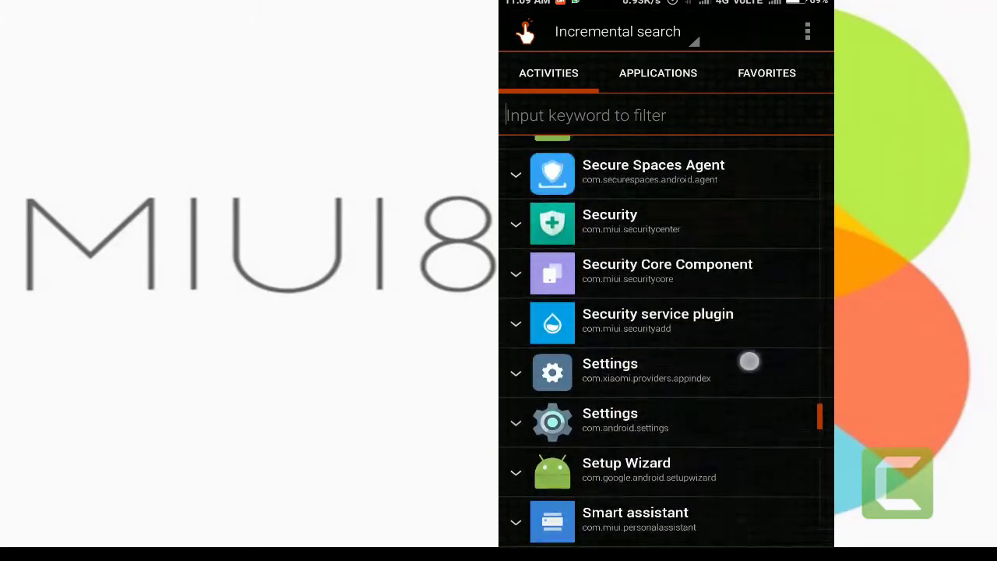
mouse_move(748, 358)
mouse_down()
mouse_move(764, 301)
mouse_move(715, 332)
mouse_move(662, 338)
mouse_up()
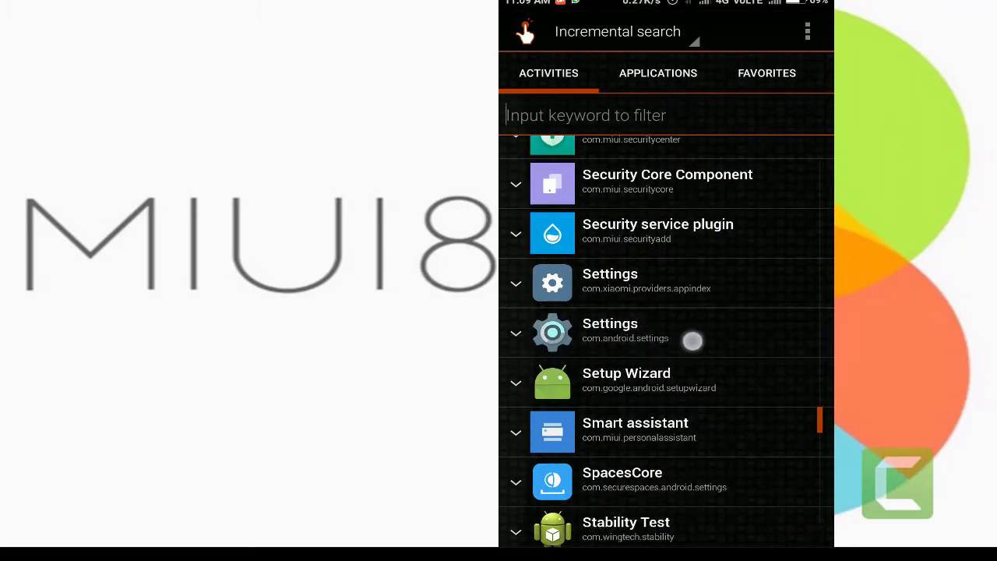
Step: Expand the com.android.settings activity list and start scrolling through its activities
click(674, 334)
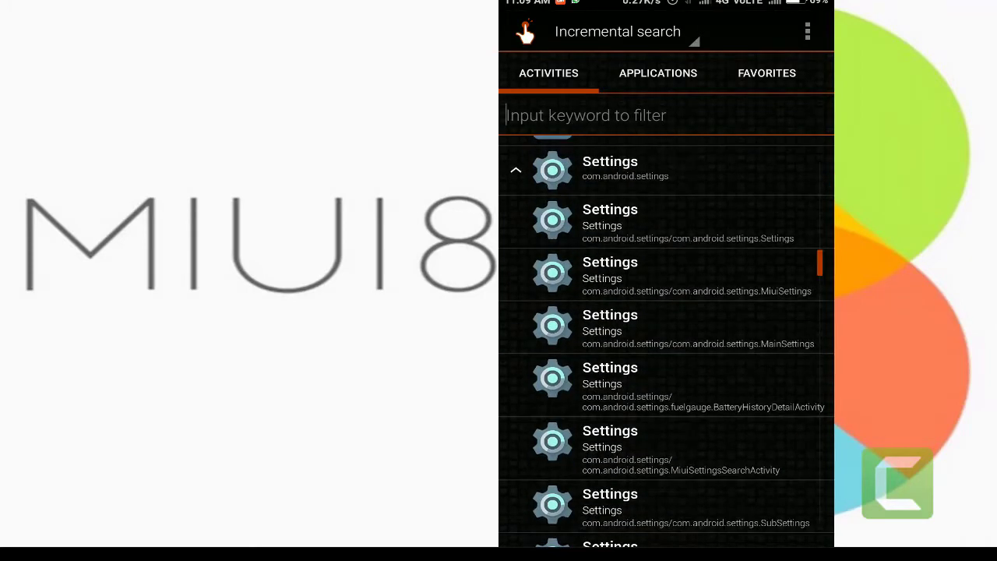
mouse_move(723, 424)
mouse_down()
mouse_move(728, 343)
mouse_move(760, 355)
mouse_up()
scroll(739, 414, down, 3)
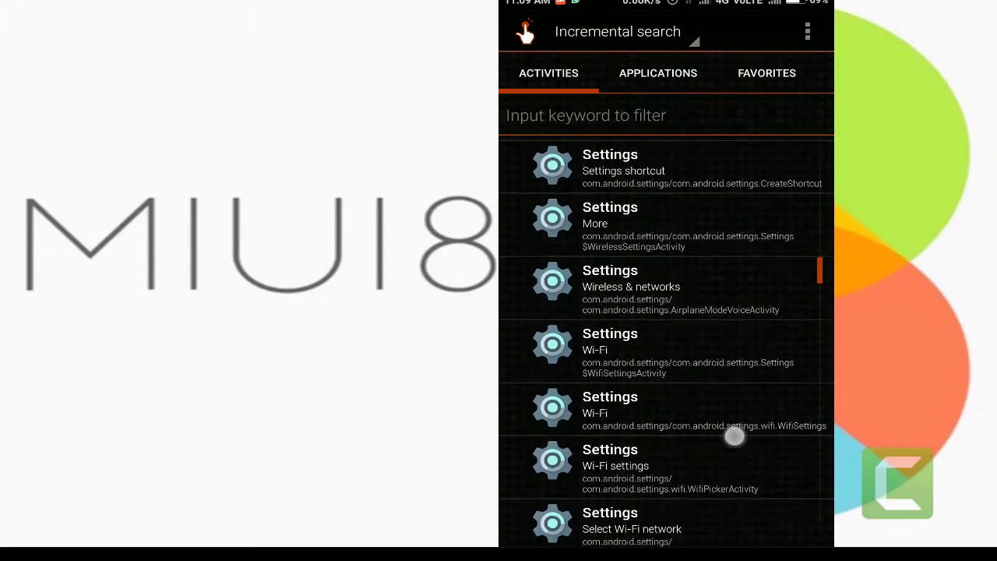
scroll(734, 473, down, 3)
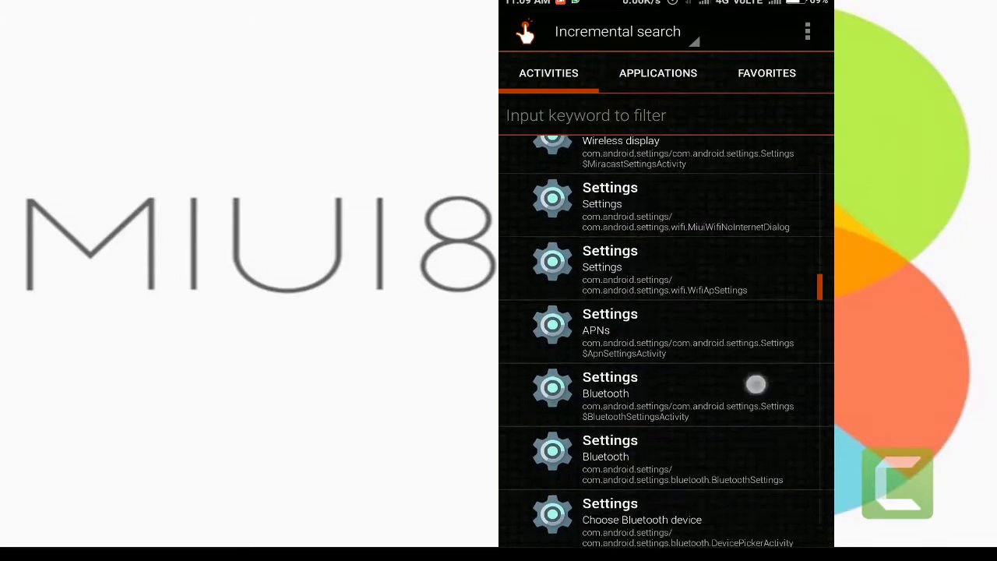
drag(756, 384, 756, 285)
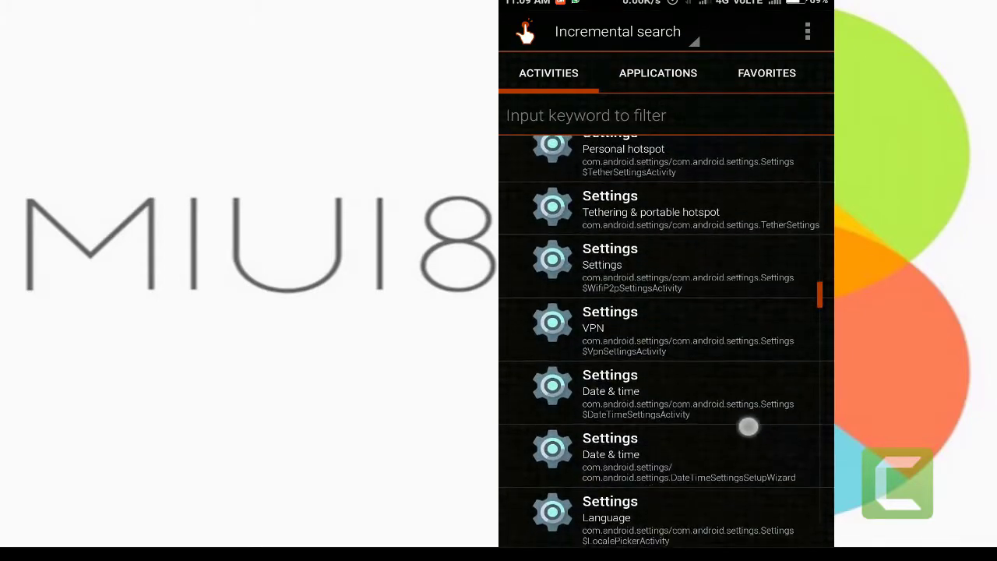
drag(748, 426, 769, 370)
drag(757, 412, 771, 363)
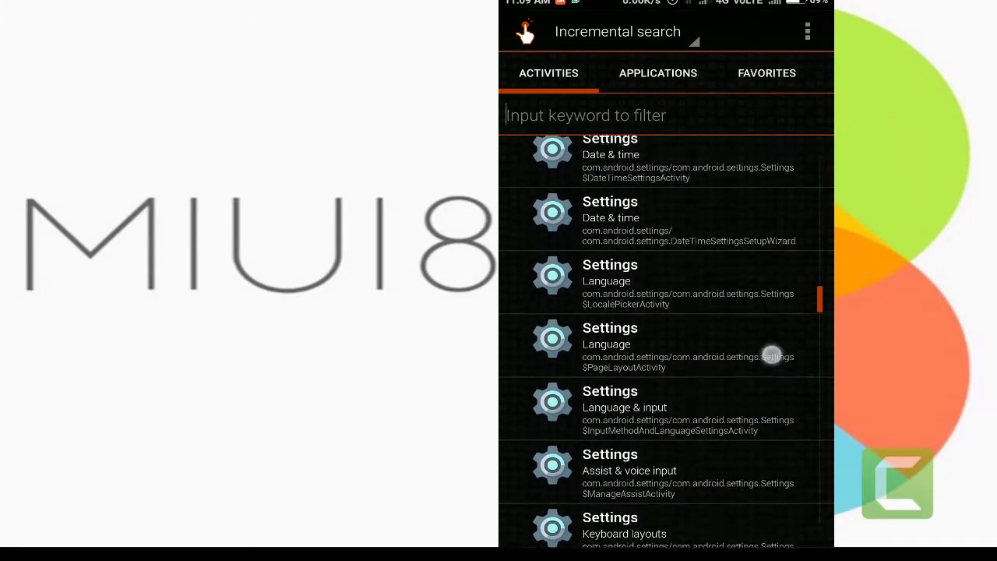
scroll(771, 355, down, 3)
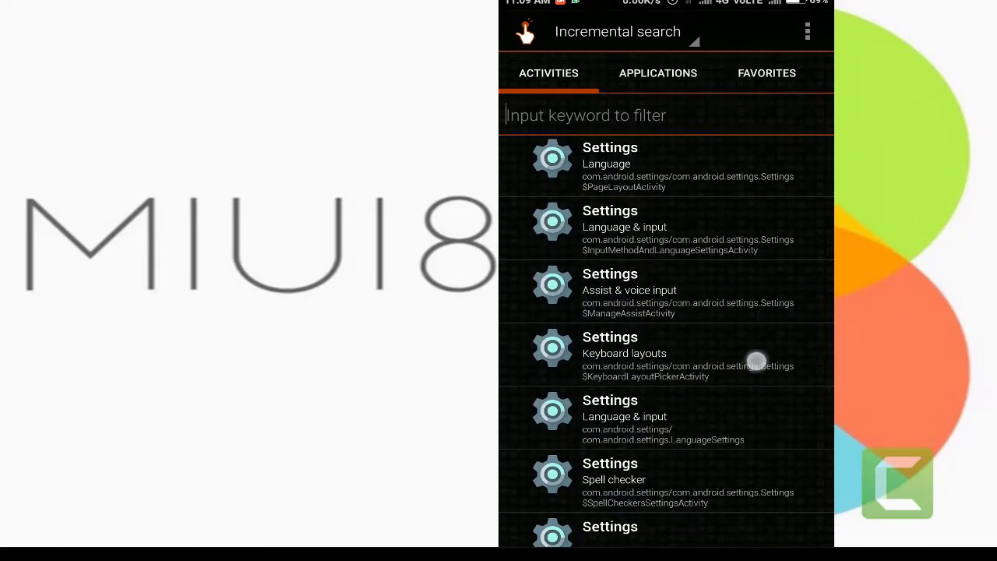
Step: Scroll down to the Installed apps (ManageApplicationsActivity) entry and select it
mouse_move(756, 361)
mouse_down()
mouse_move(752, 383)
mouse_move(763, 340)
mouse_up()
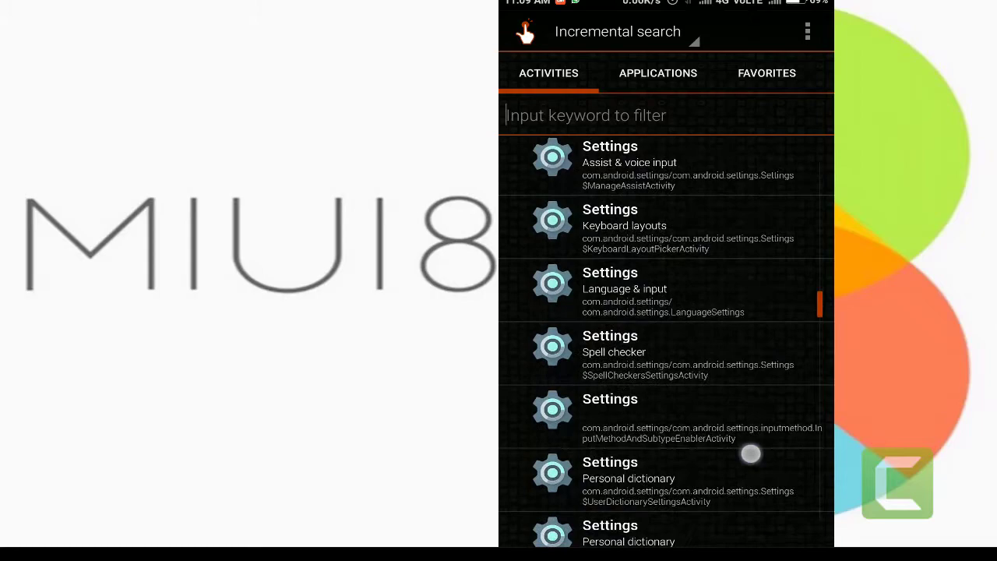
drag(750, 453, 752, 321)
drag(756, 413, 777, 340)
mouse_move(762, 436)
mouse_down()
mouse_move(763, 374)
mouse_move(777, 346)
mouse_move(772, 296)
mouse_up()
drag(745, 436, 760, 312)
mouse_move(763, 449)
mouse_down()
mouse_move(768, 234)
mouse_move(757, 392)
mouse_up()
mouse_move(752, 468)
mouse_down()
mouse_move(752, 400)
mouse_move(748, 446)
mouse_up()
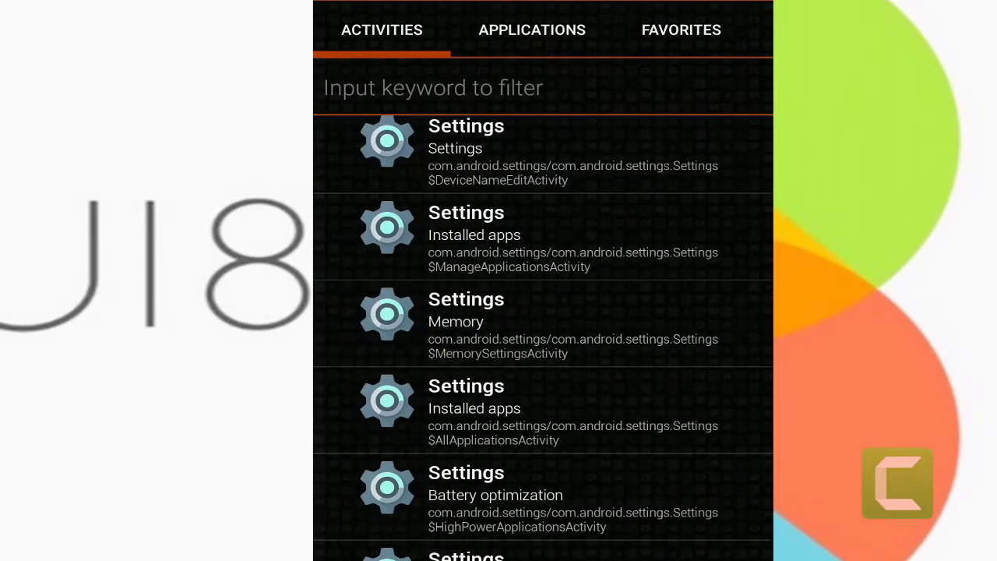
drag(556, 333, 557, 416)
click(592, 322)
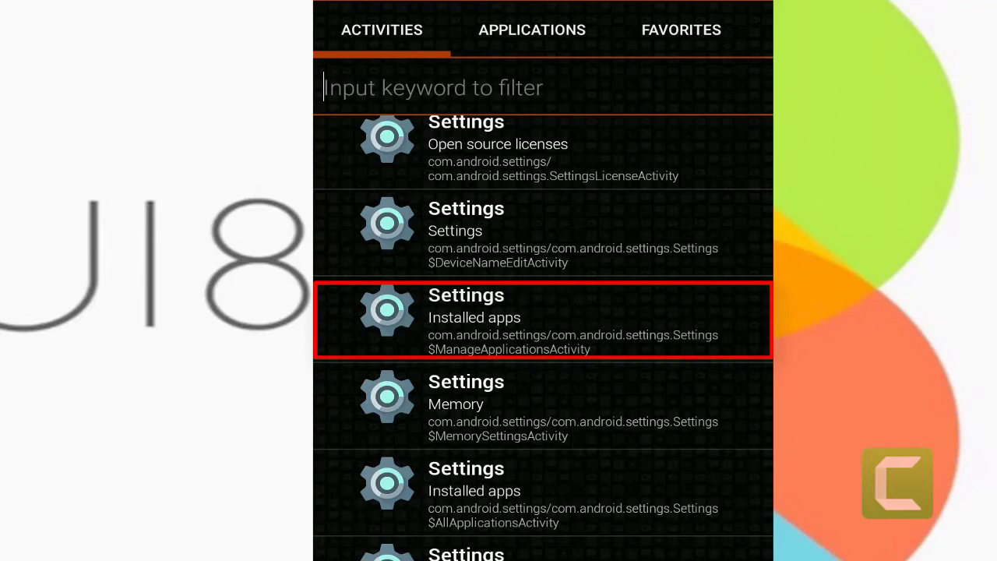
Step: Add a home-screen Settings shortcut to Installed apps, dismiss the rating prompt, and go home
click(573, 331)
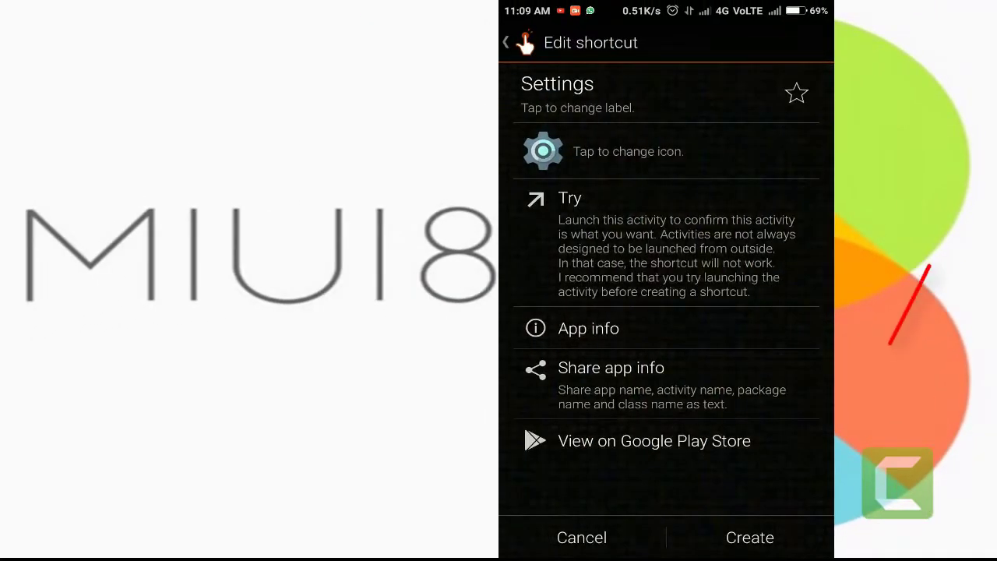
click(760, 536)
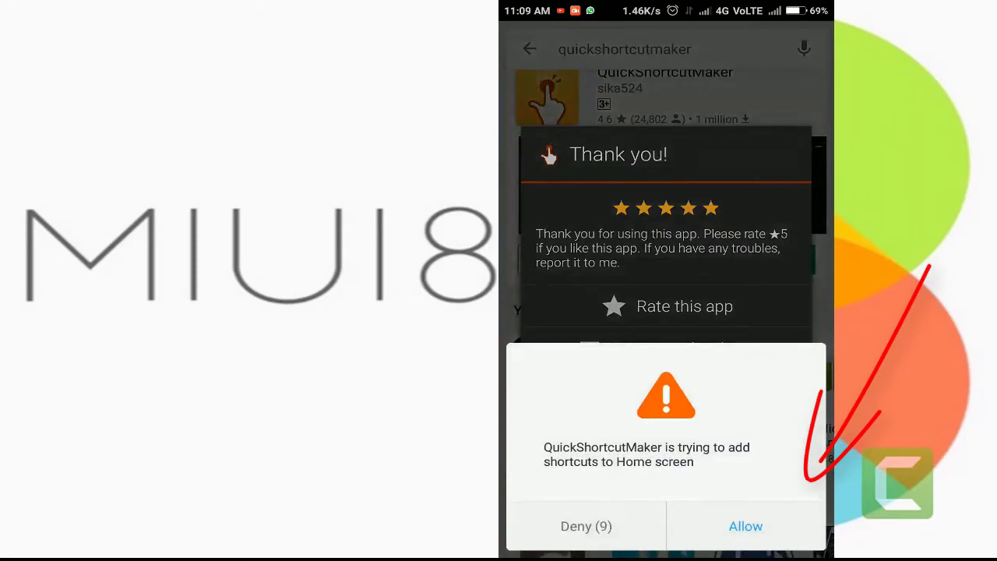
click(745, 526)
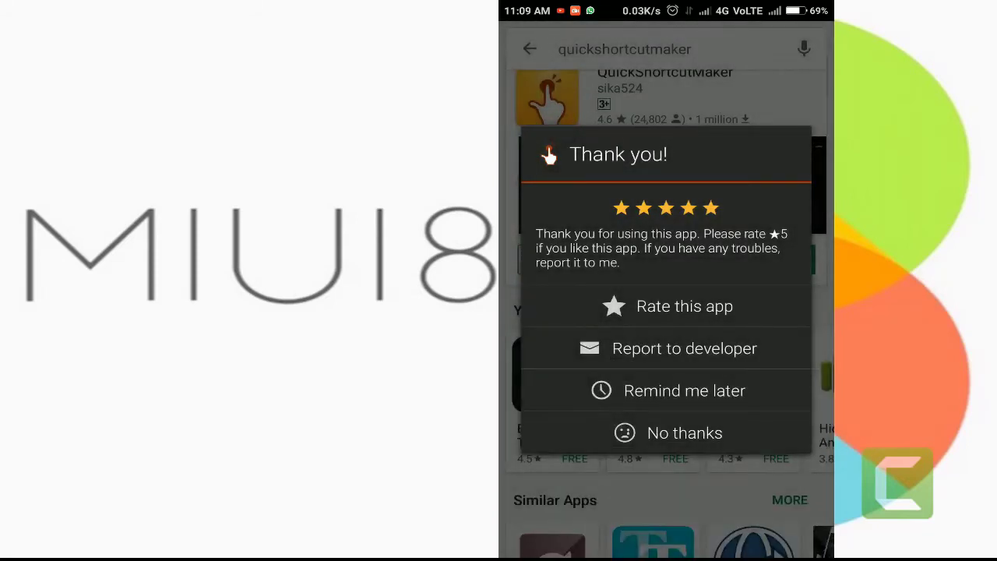
click(690, 433)
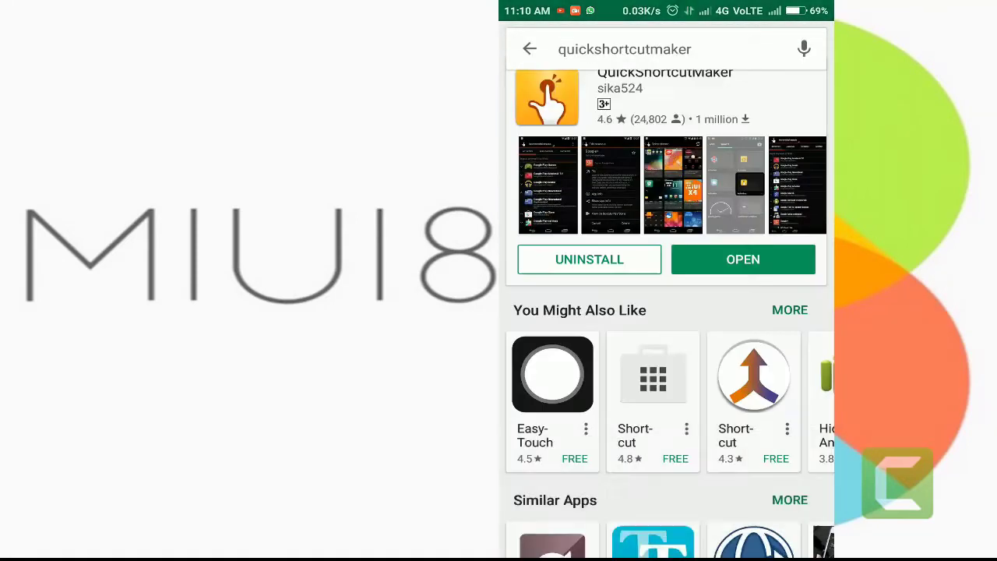
key(Escape)
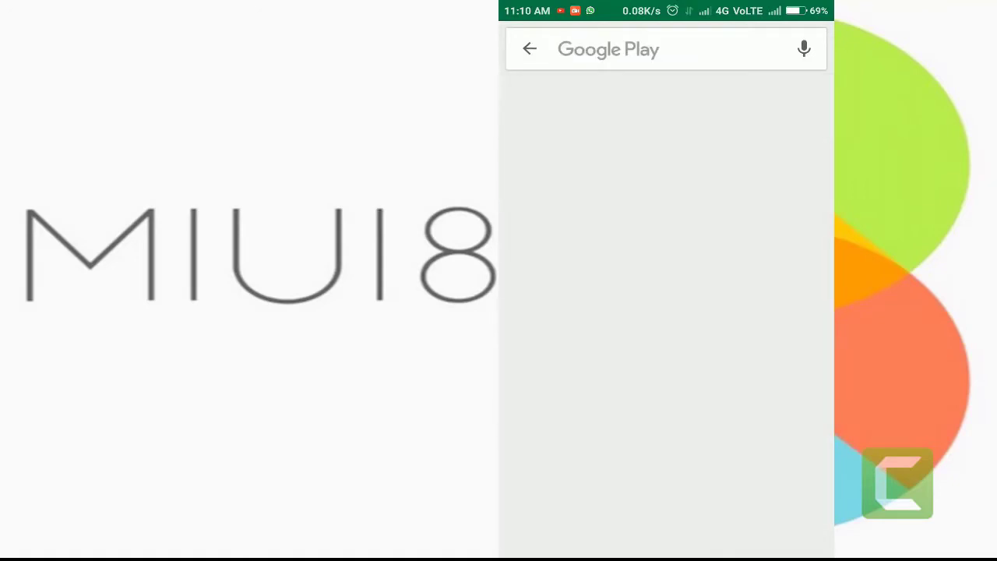
key(Escape)
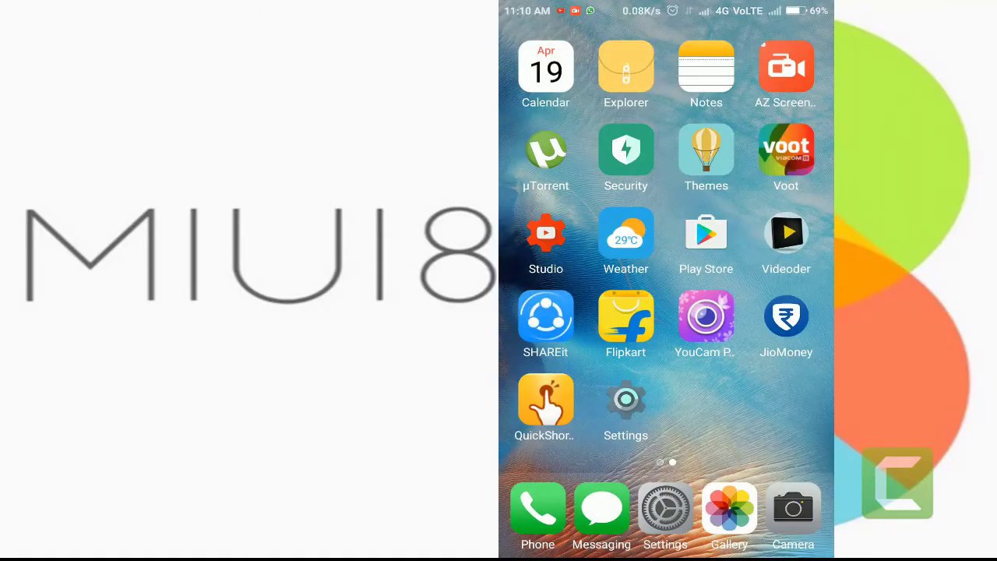
drag(561, 234, 779, 234)
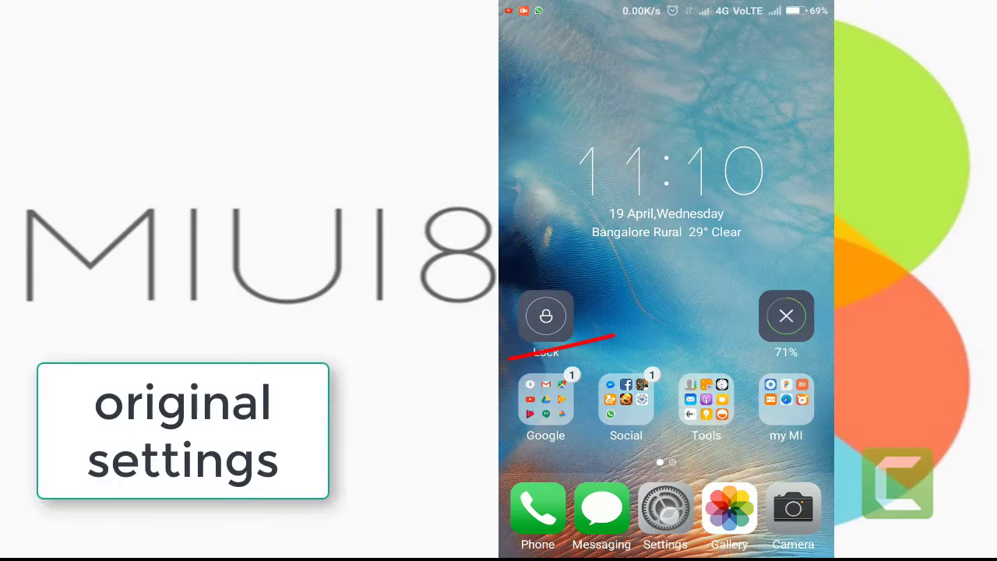
mouse_move(665, 510)
mouse_down()
mouse_move(672, 263)
mouse_move(626, 316)
mouse_move(626, 399)
mouse_up()
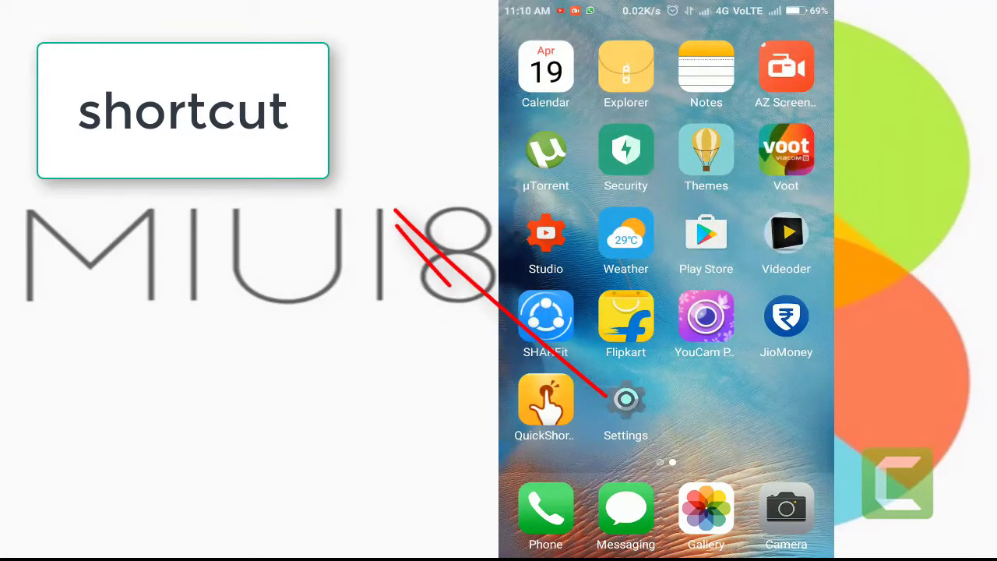
click(625, 399)
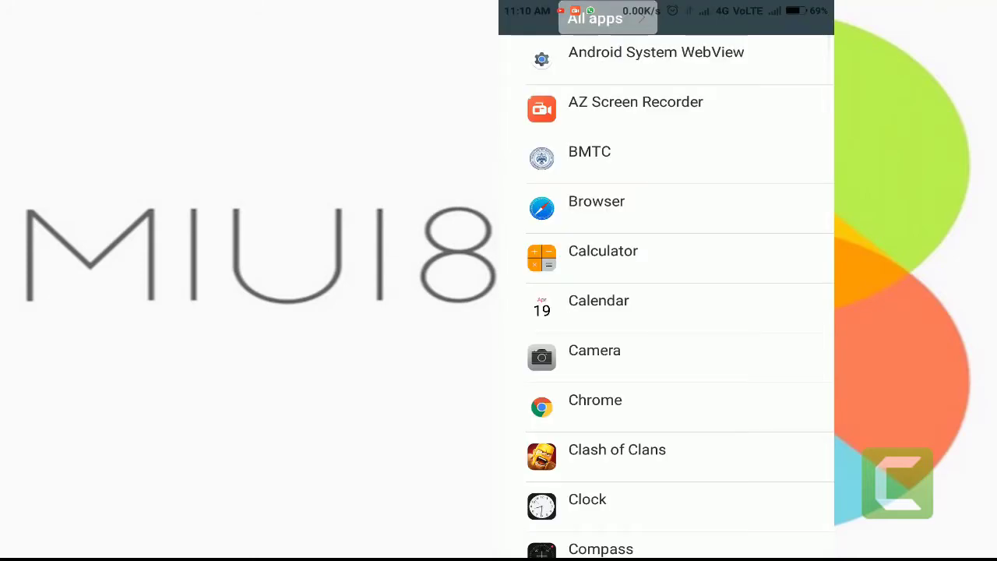
drag(730, 415, 748, 340)
drag(744, 409, 774, 309)
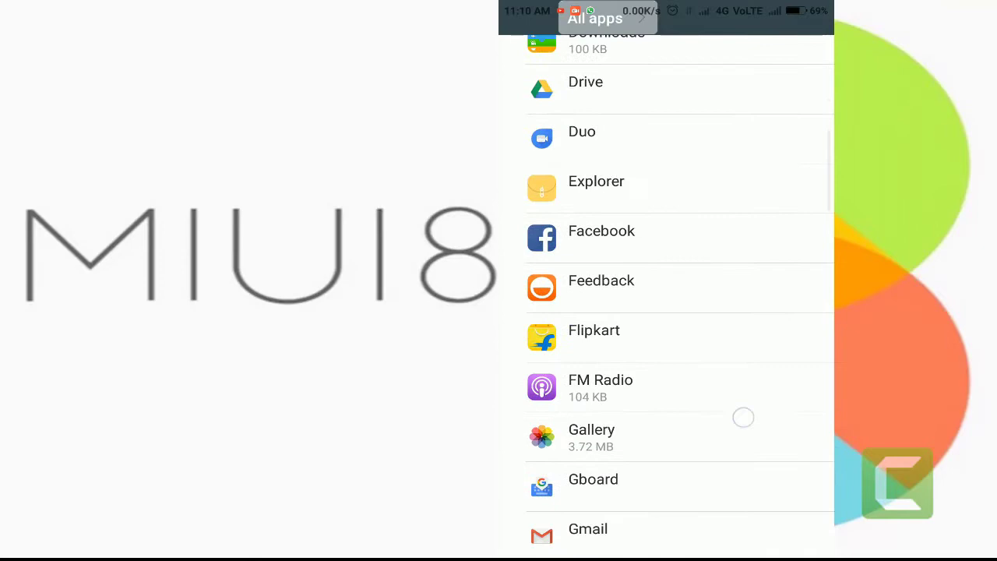
drag(743, 418, 754, 334)
key(Home)
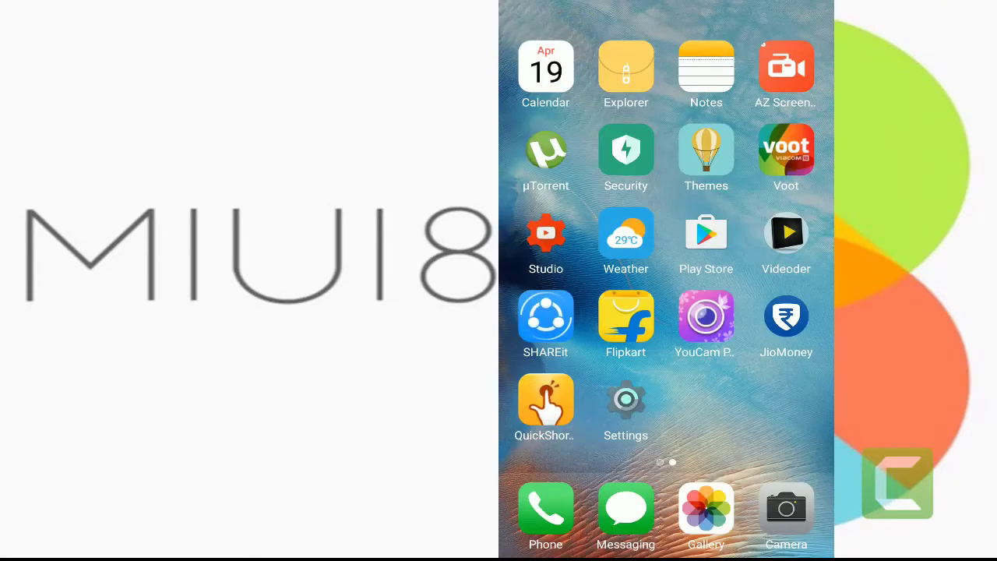
drag(806, 407, 830, 405)
Step: Pick out Duo in the Google folder, then return to the Installed apps list showing Duo
click(786, 316)
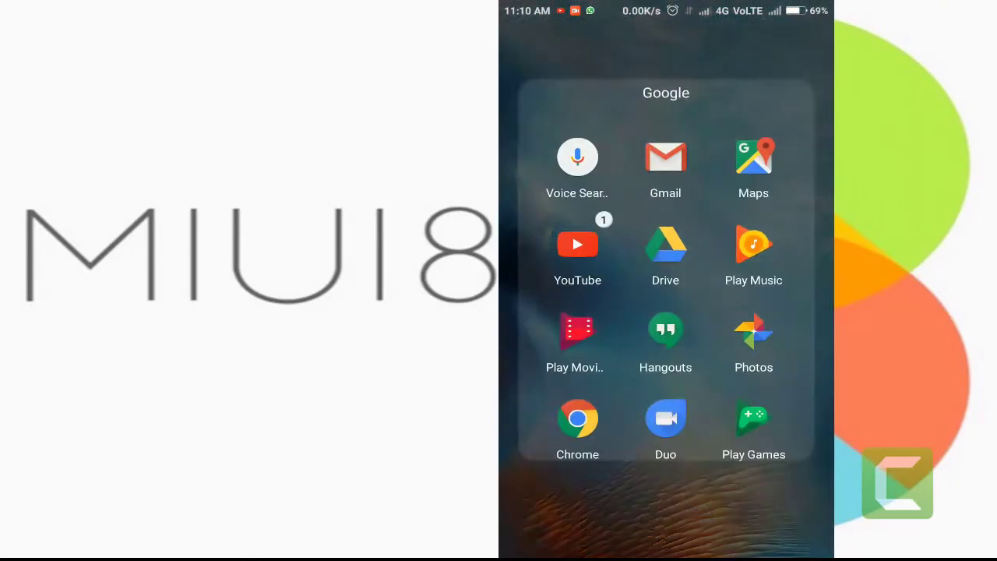
click(683, 414)
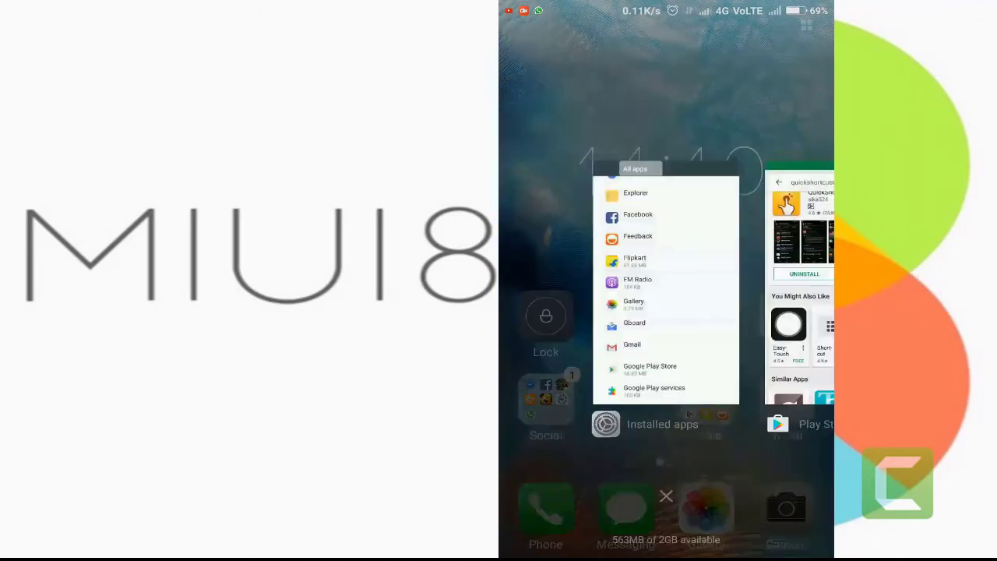
click(690, 334)
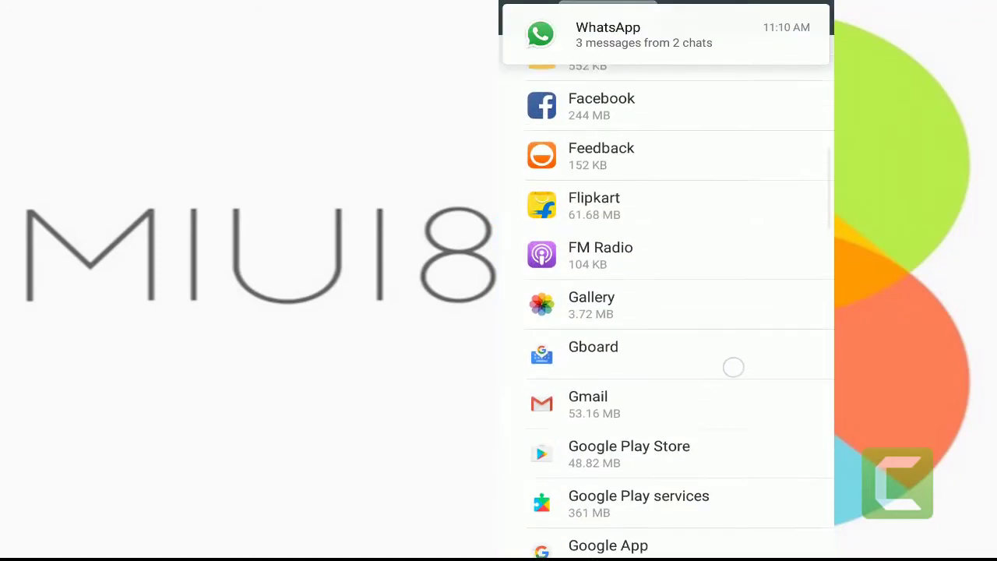
drag(740, 303, 742, 414)
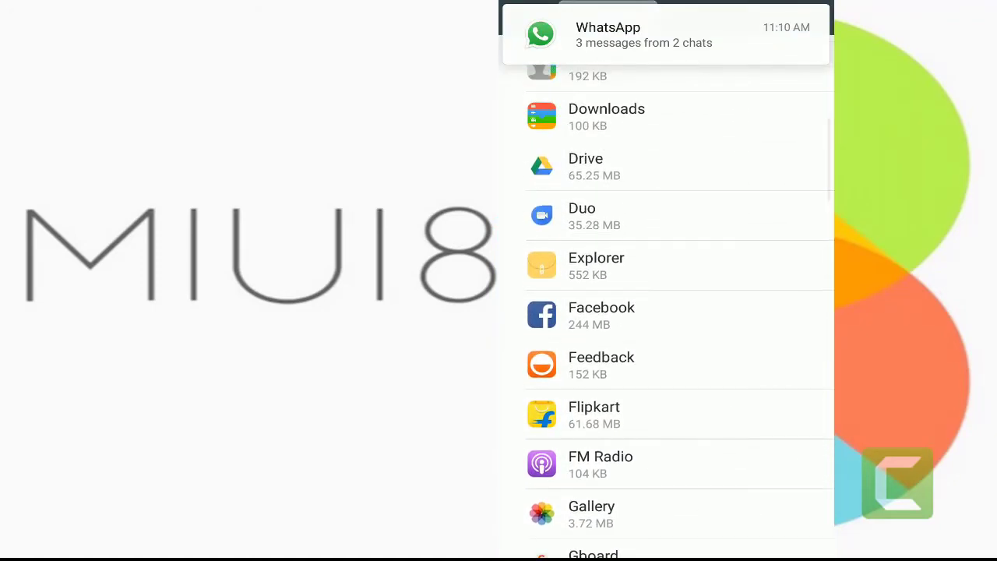
Step: Disable Duo from its App info, accept the factory-version revert, and return home
click(659, 211)
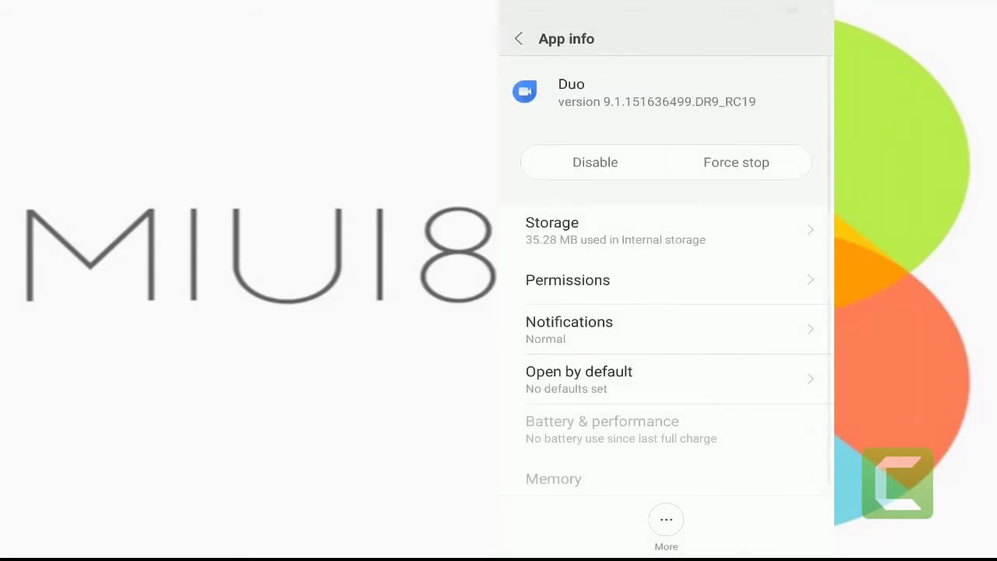
click(595, 162)
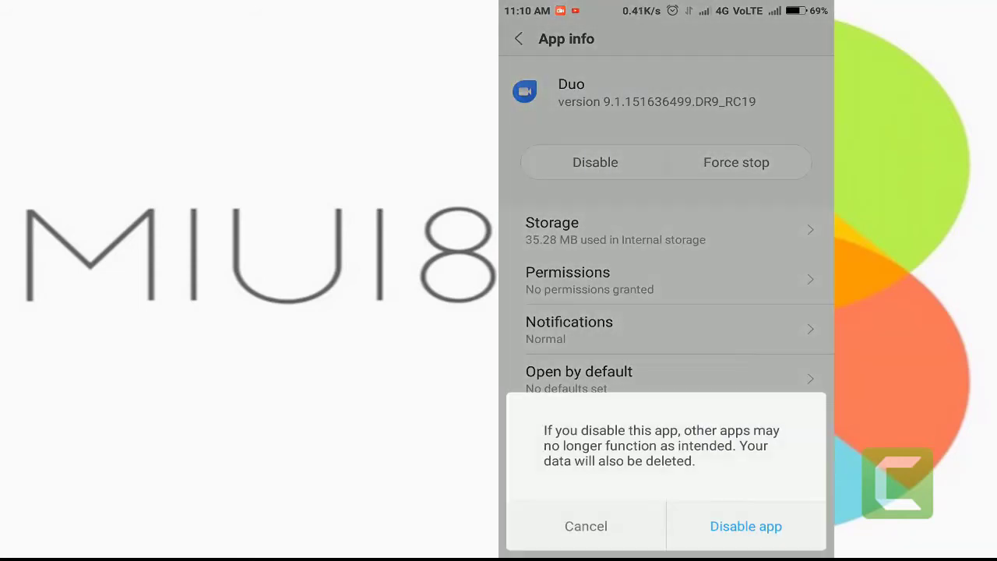
click(746, 526)
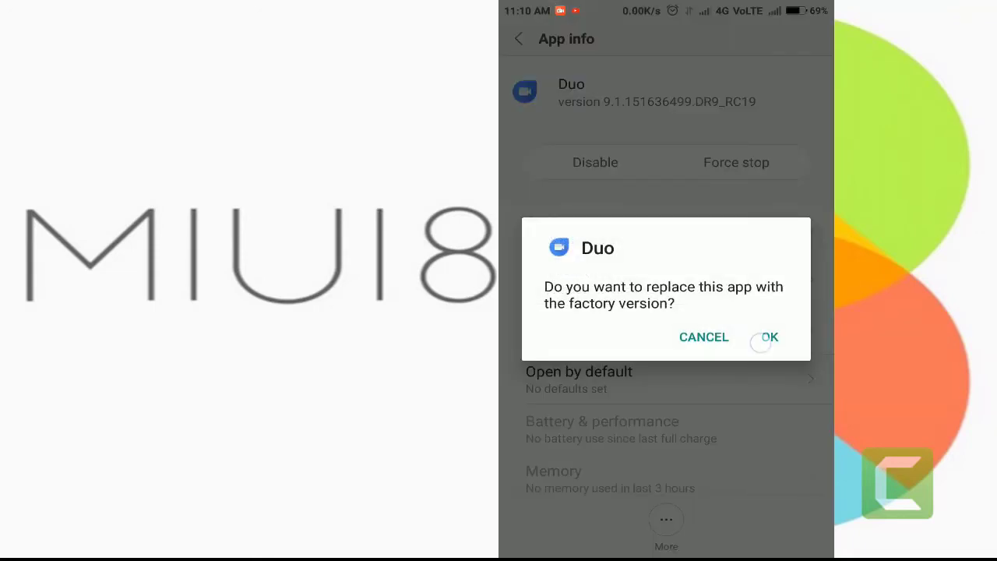
click(760, 343)
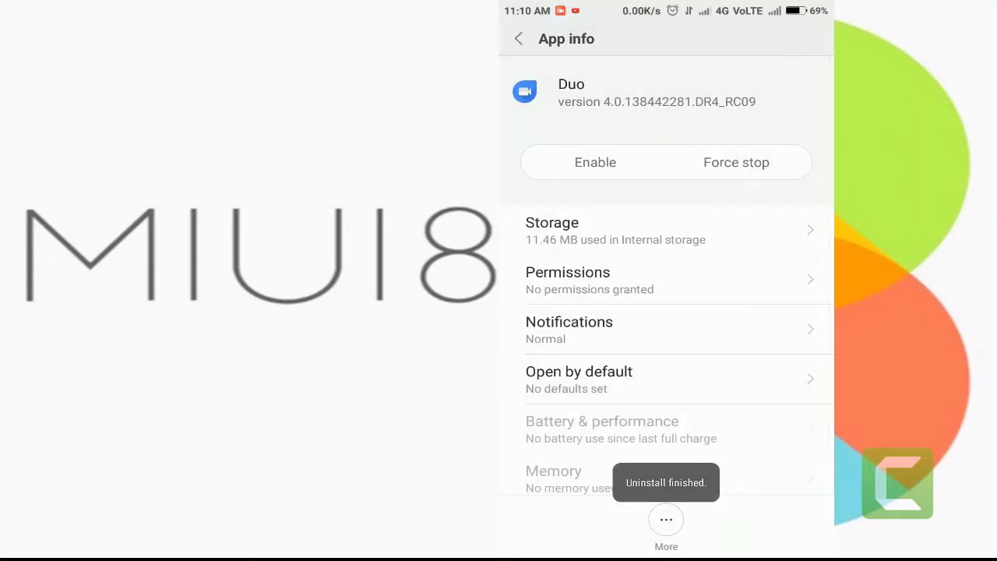
key(Escape)
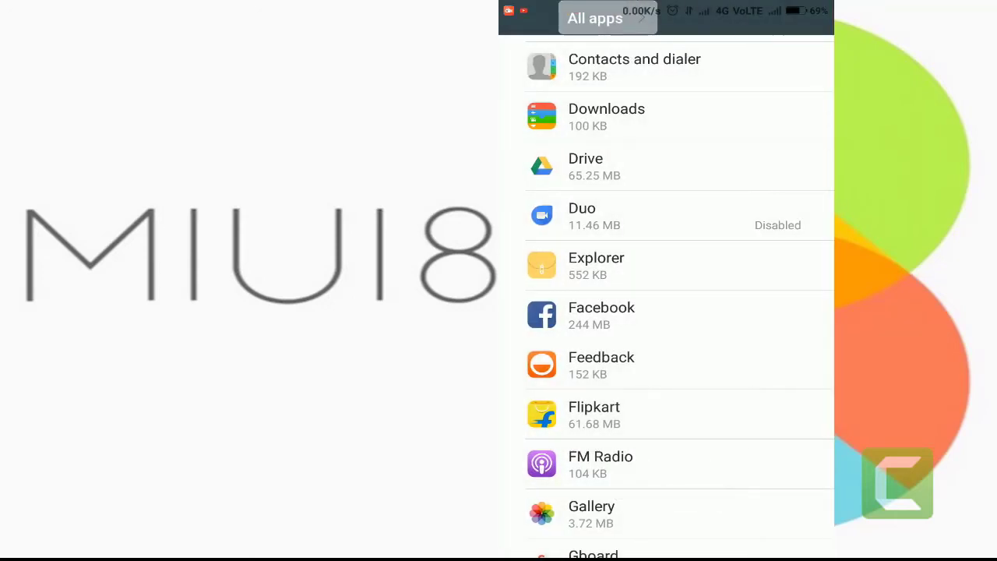
key(Home)
Step: Check the Social and Google folders to confirm Duo is gone, noting Play Movies next
click(546, 401)
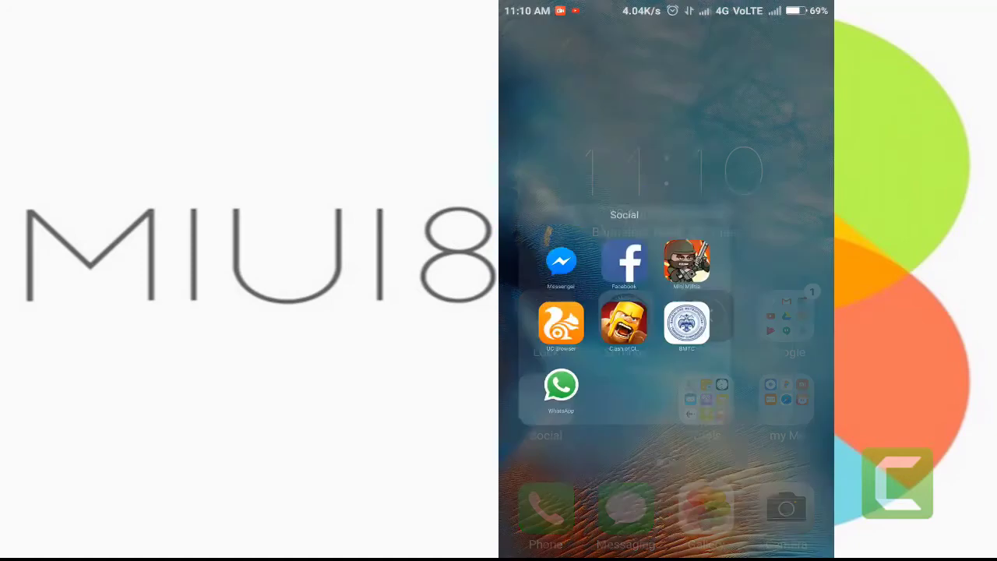
key(Escape)
click(786, 319)
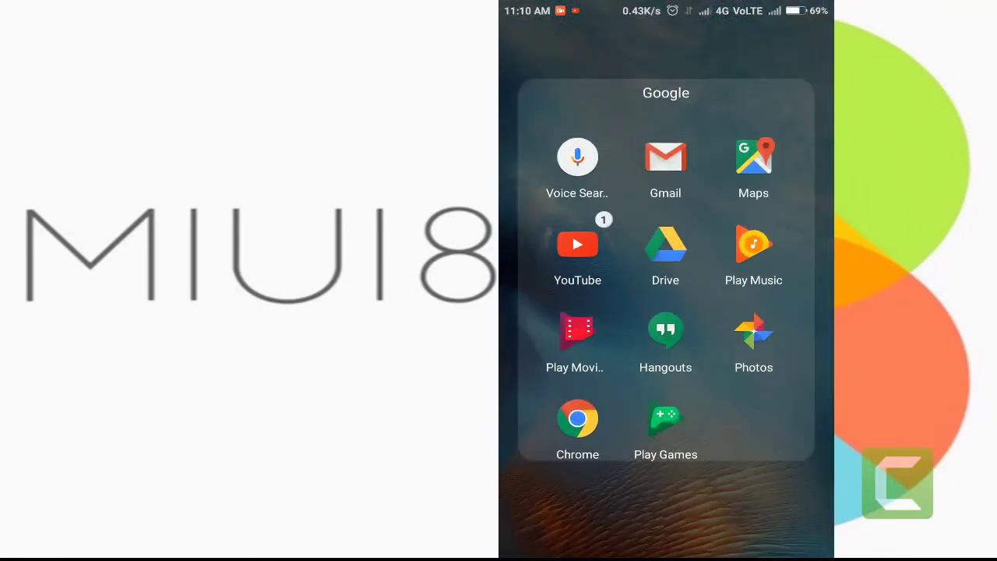
click(589, 338)
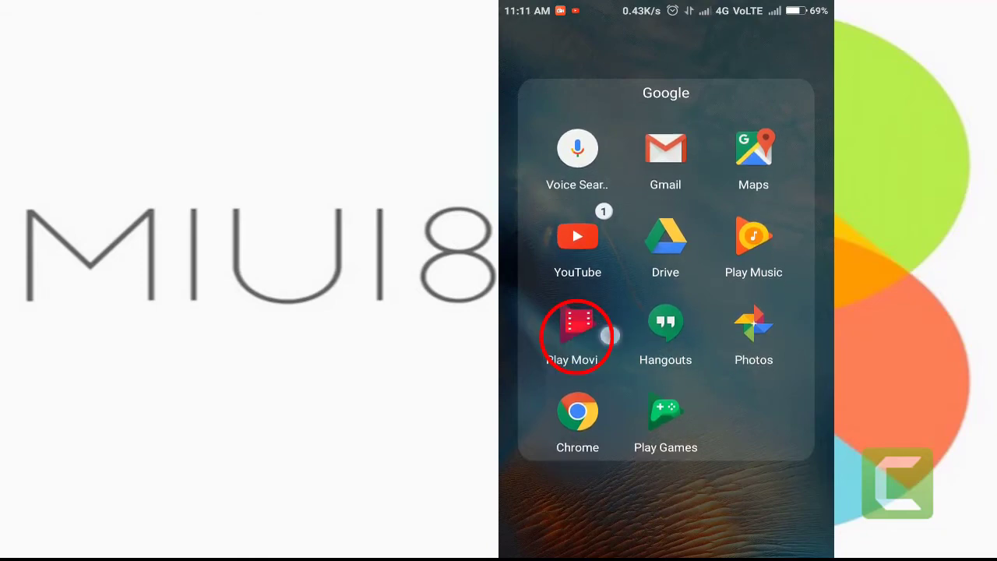
key(Escape)
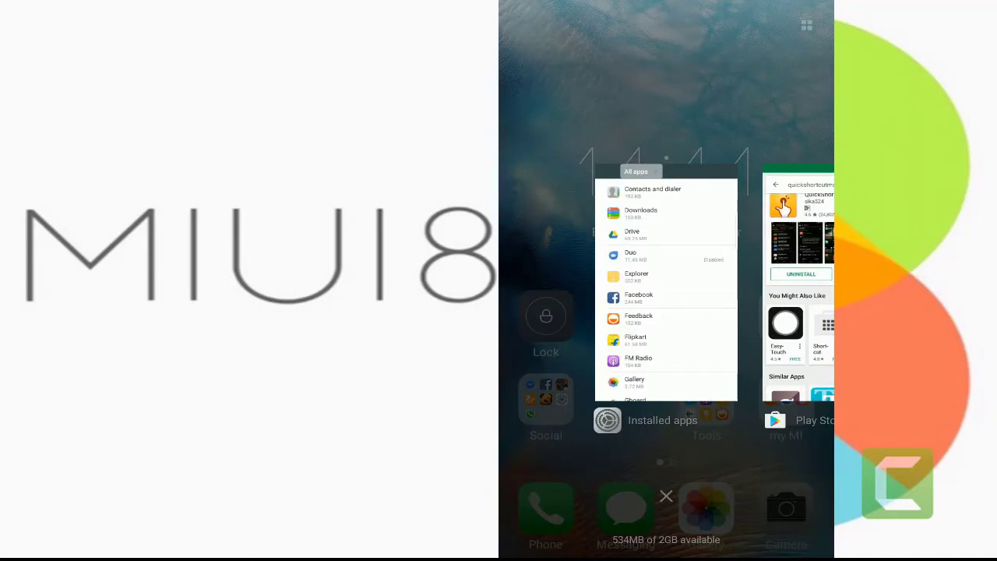
Step: Reopen Installed apps, scroll to Google Play Movies & TV, and open its App info
click(662, 296)
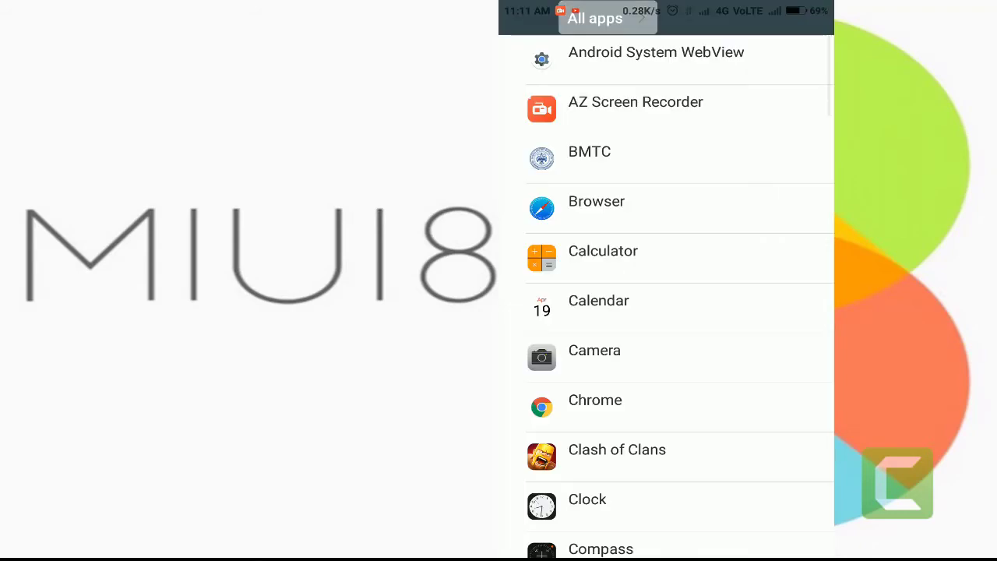
scroll(746, 387, down, 10)
scroll(800, 266, down, 10)
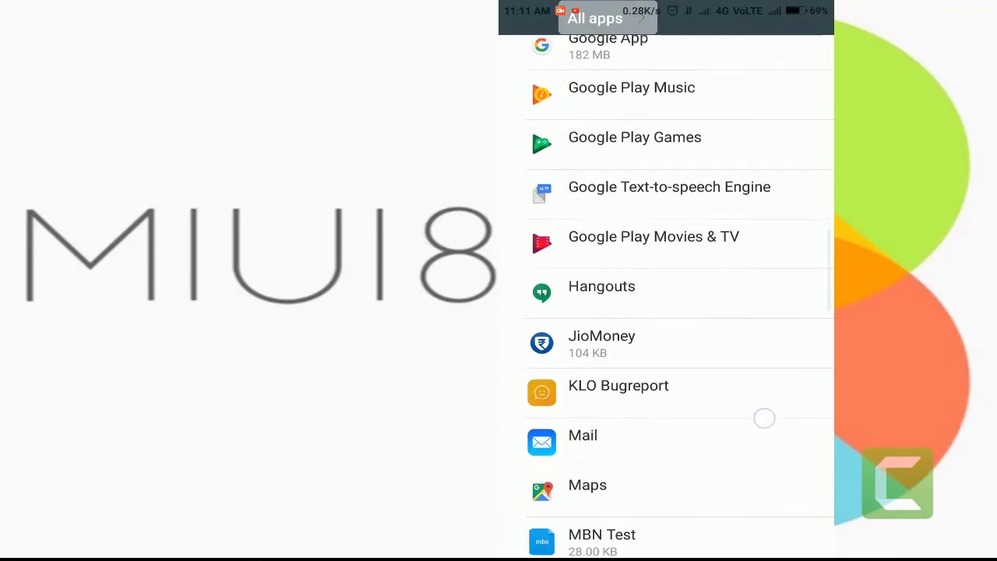
scroll(766, 405, down, 3)
scroll(759, 382, down, 3)
scroll(759, 390, up, 2)
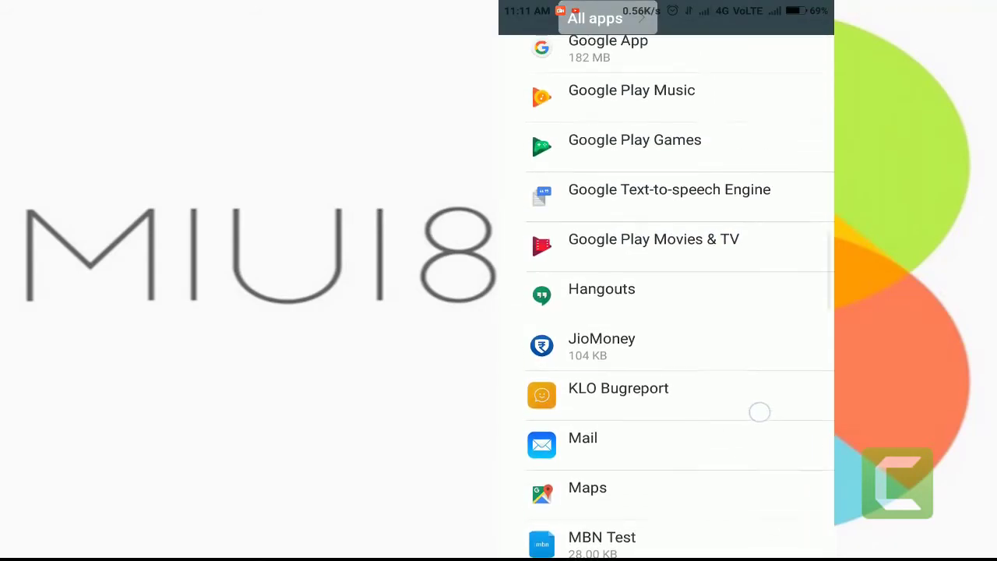
click(704, 231)
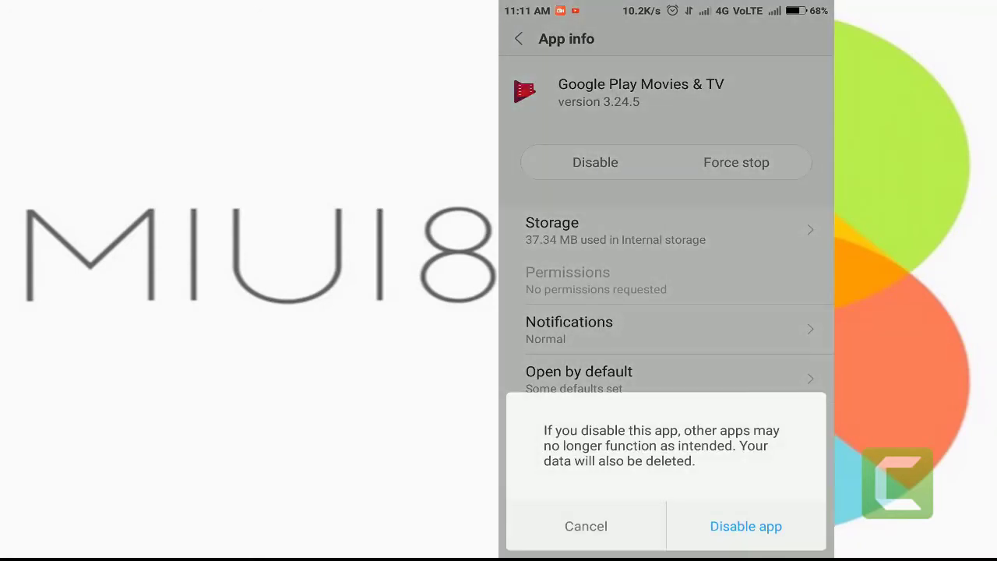
Step: Confirm disabling Google Play Movies & TV, accept the factory-version revert, and go home
click(746, 525)
click(770, 336)
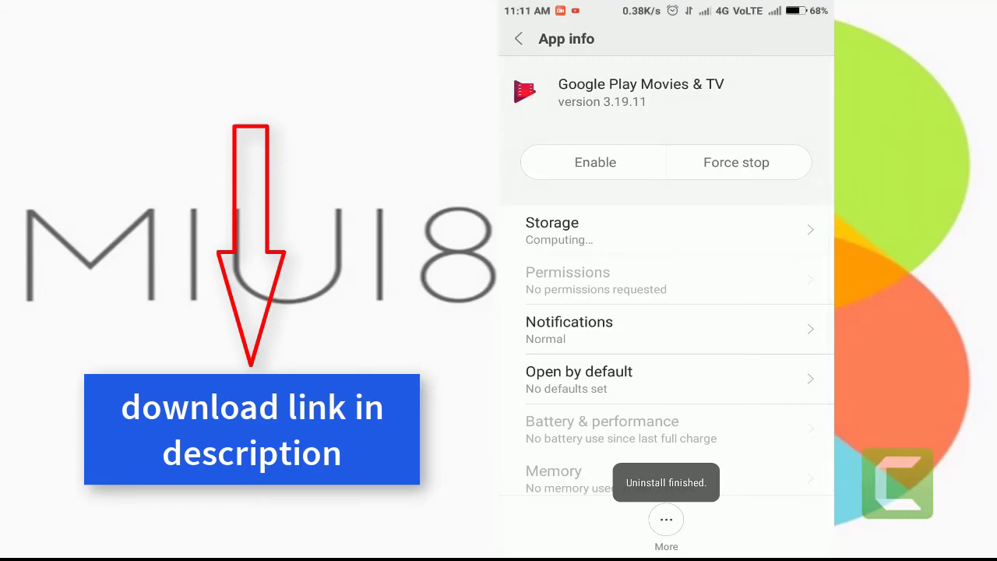
key(Escape)
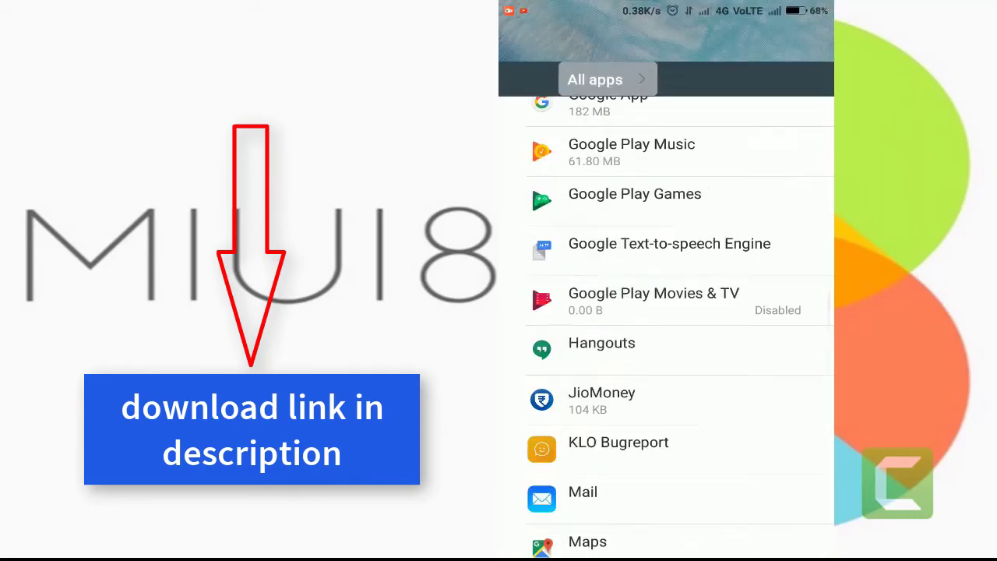
key(Home)
Step: Verify Play Movies is gone from the Google folder, then swipe to the second home page
click(788, 334)
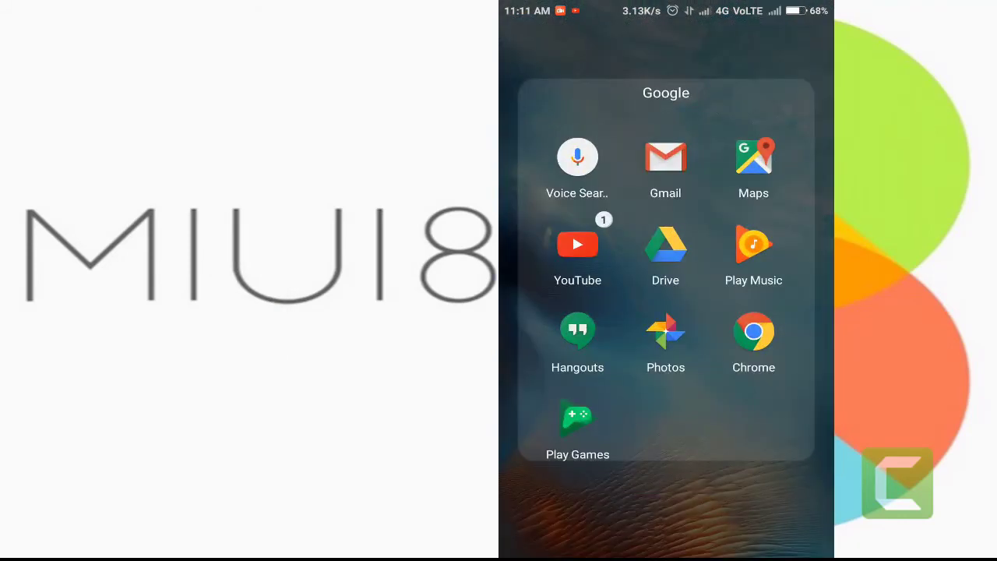
drag(737, 392, 730, 475)
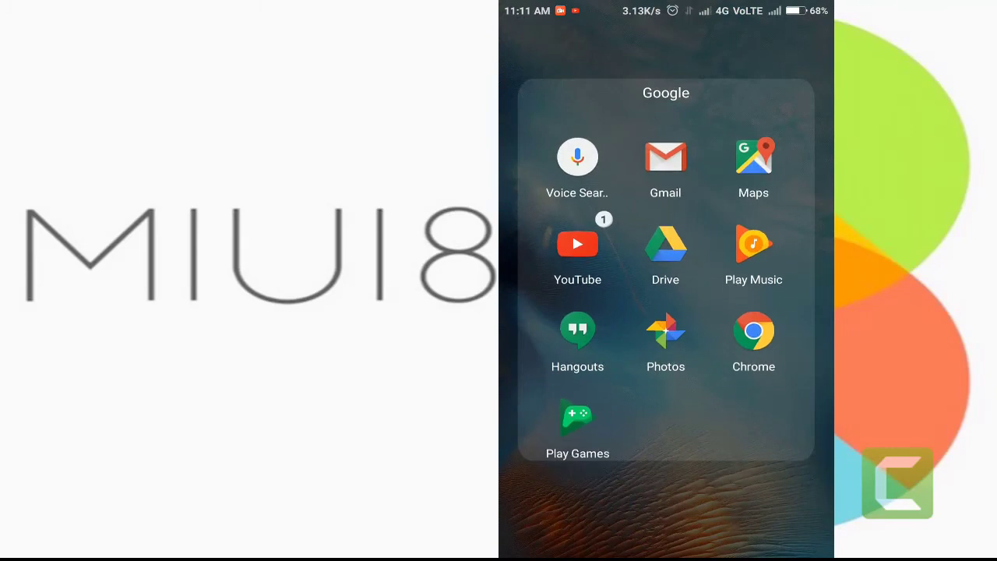
drag(746, 386, 747, 375)
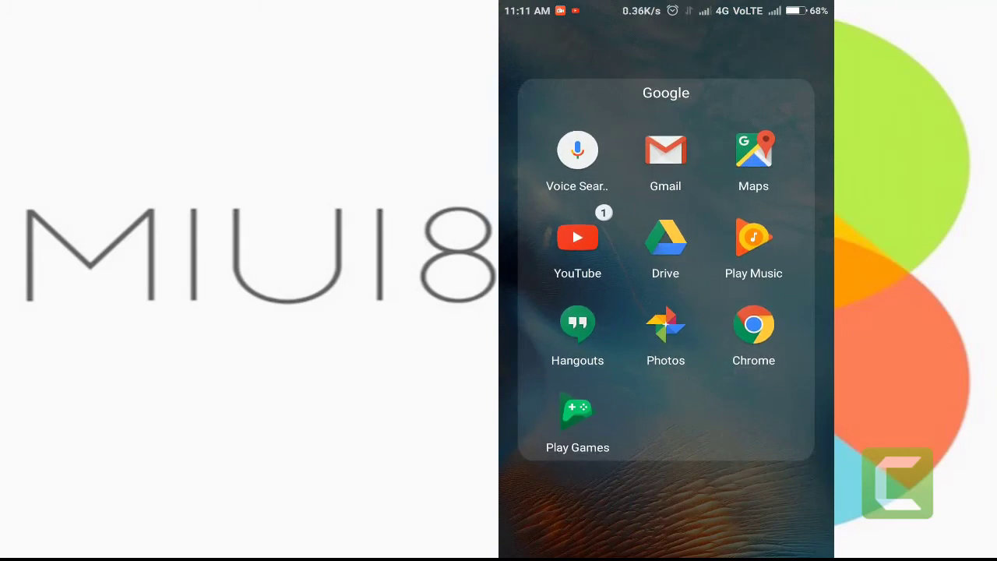
key(Escape)
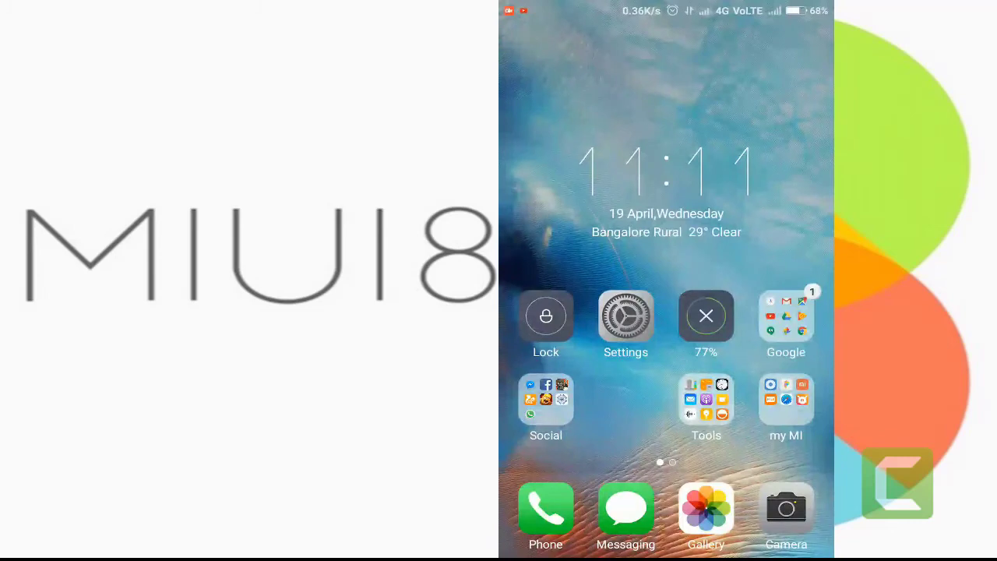
click(786, 320)
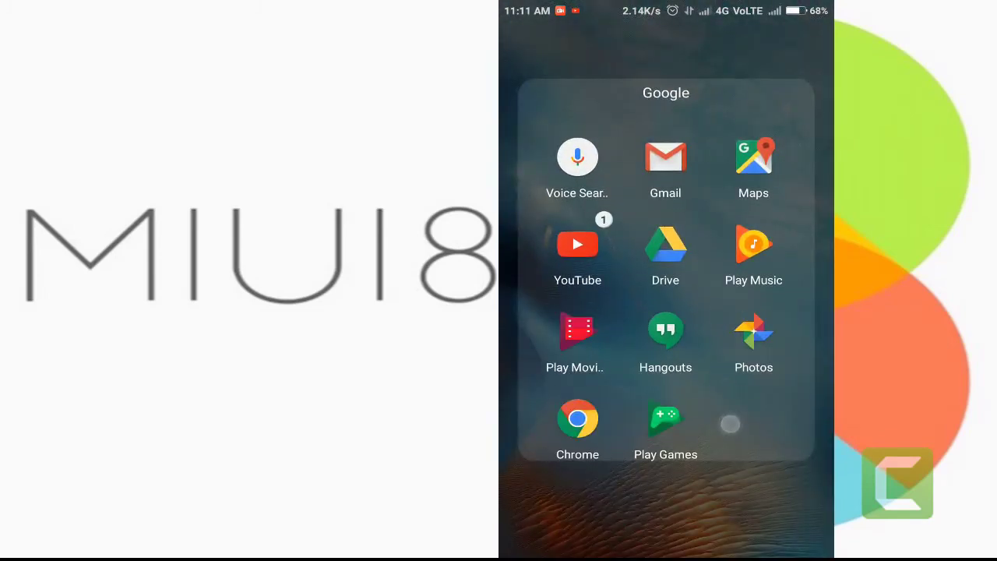
key(Escape)
drag(748, 311, 561, 311)
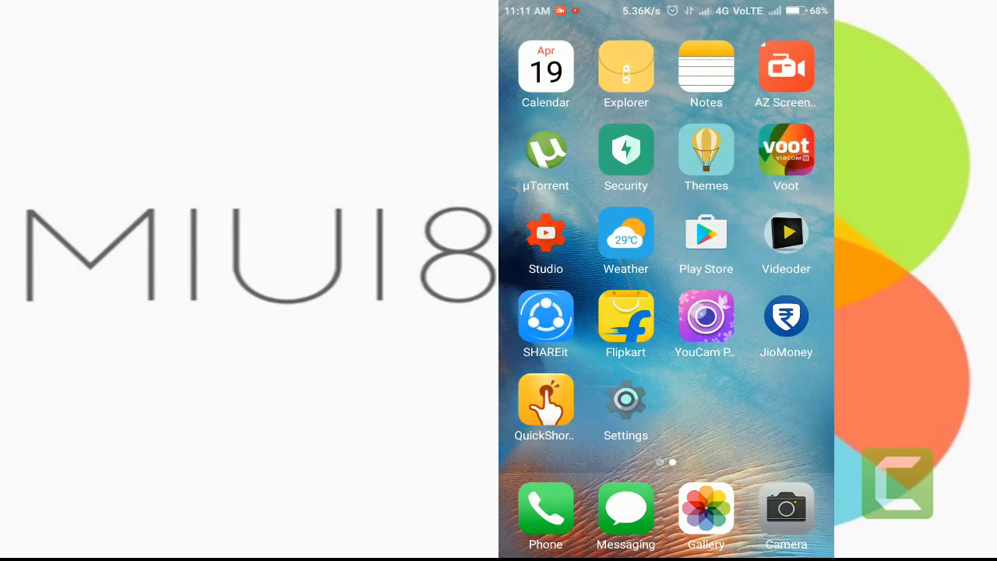